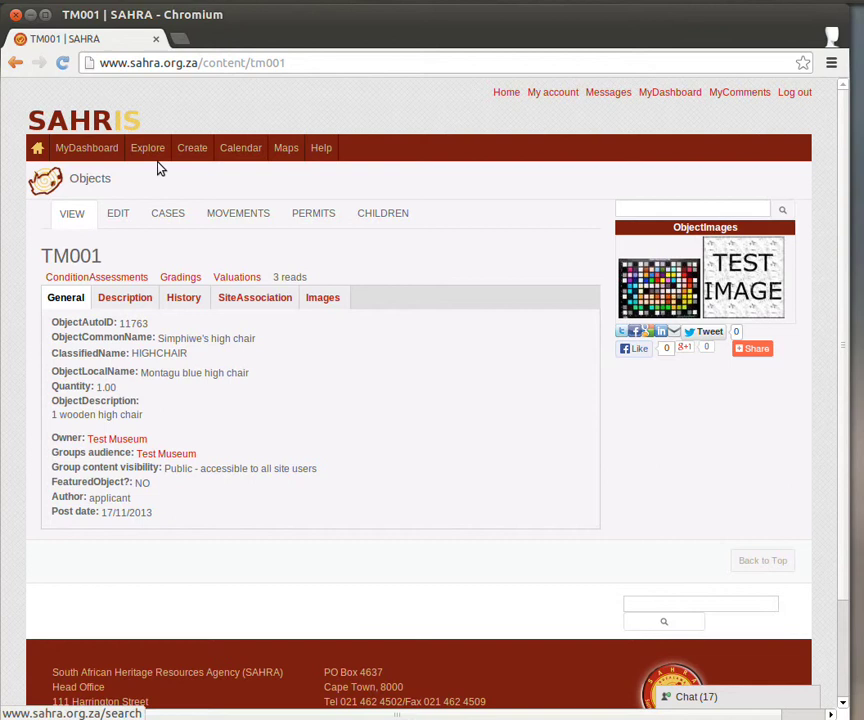
- Open a new ObjectMovements form from Create > Objects
mouse_move(196, 151)
mouse_move(235, 266)
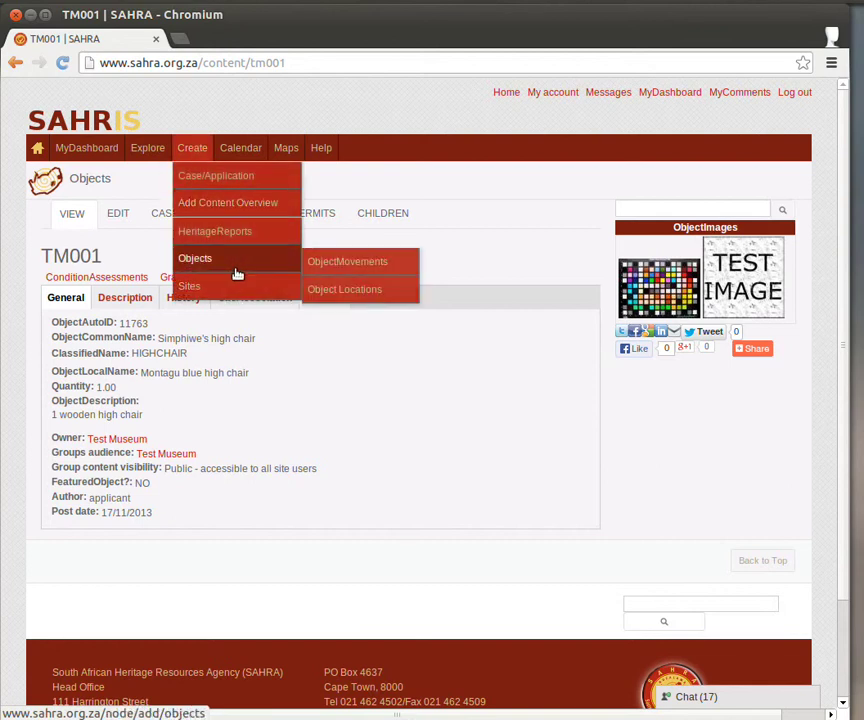
click(386, 268)
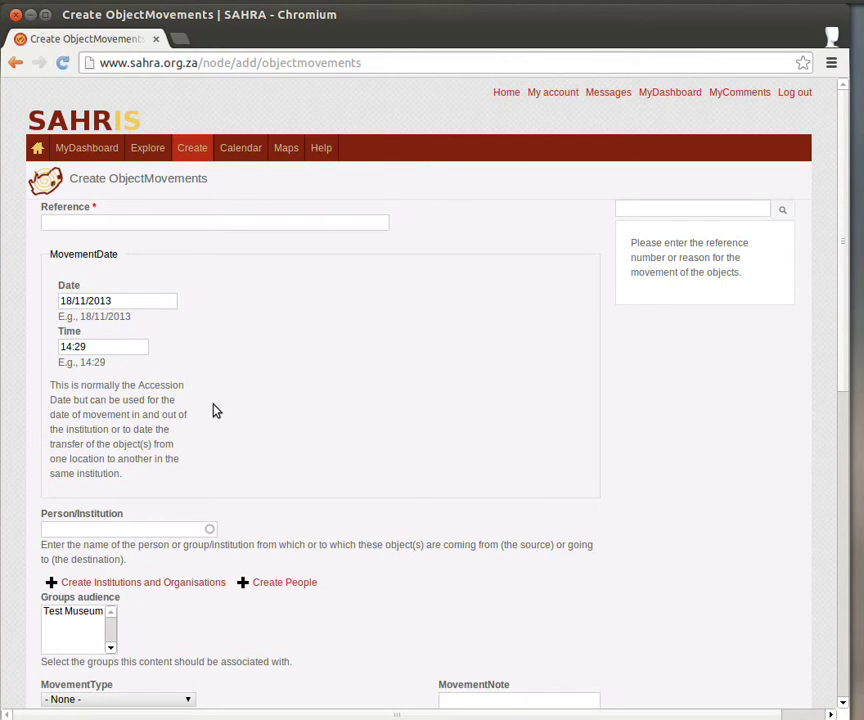
- Enter 'Setup of Test Museum objects' as the movement's Reference, replacing earlier drafts
click(97, 224)
text(Setup of museum)
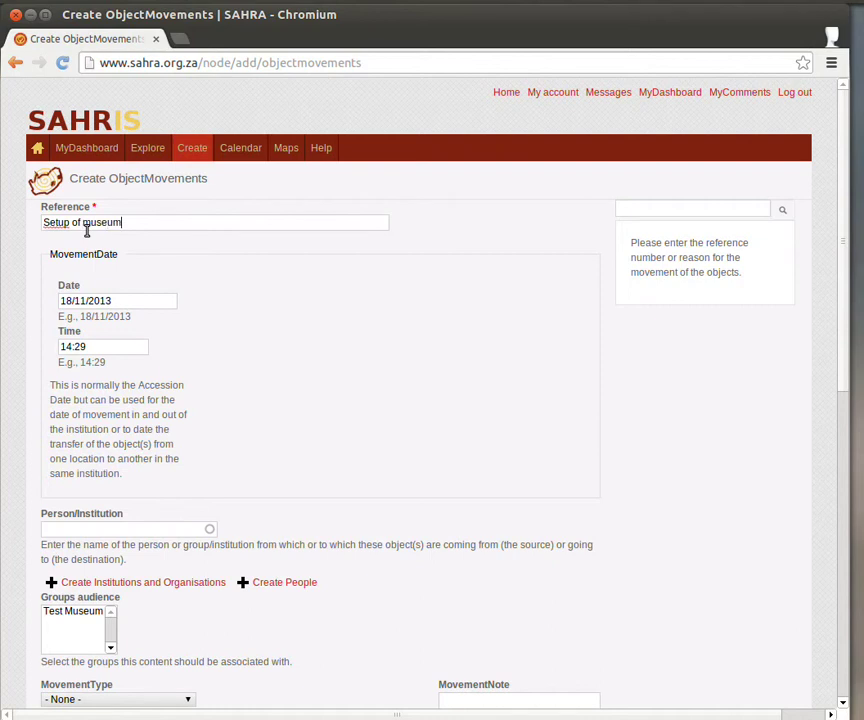
key(BackSpace)
key(BackSpace)
key(BackSpace)
key(BackSpace)
key(BackSpace)
key(BackSpace)
key(BackSpace)
key(BackSpace)
key(BackSpace)
key(BackSpace)
key(BackSpace)
key(BackSpace)
key(BackSpace)
key(BackSpace)
key(BackSpace)
text(Loa)
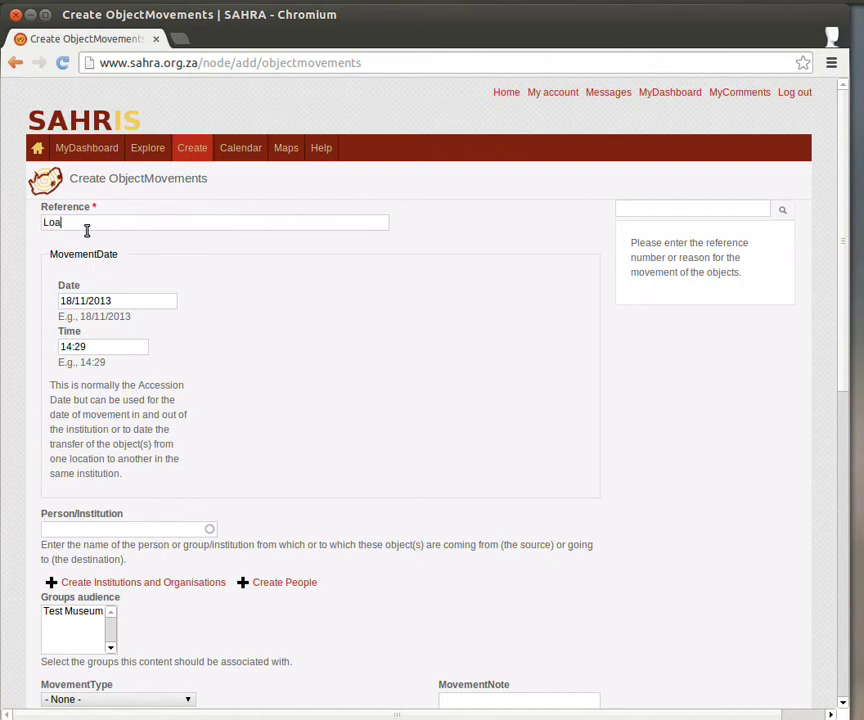
text(n from Mr Demo)
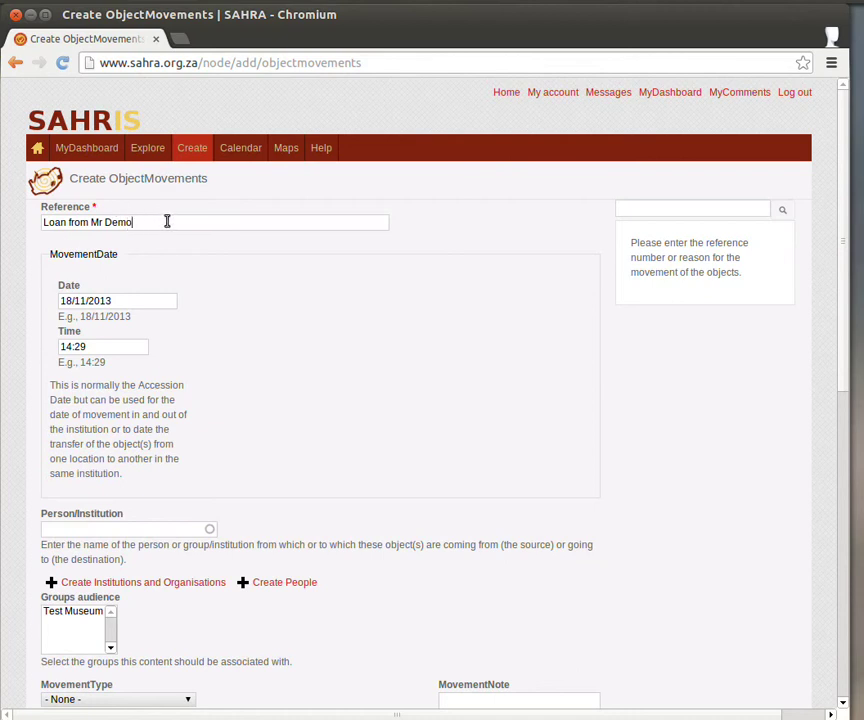
drag(166, 220, 12, 221)
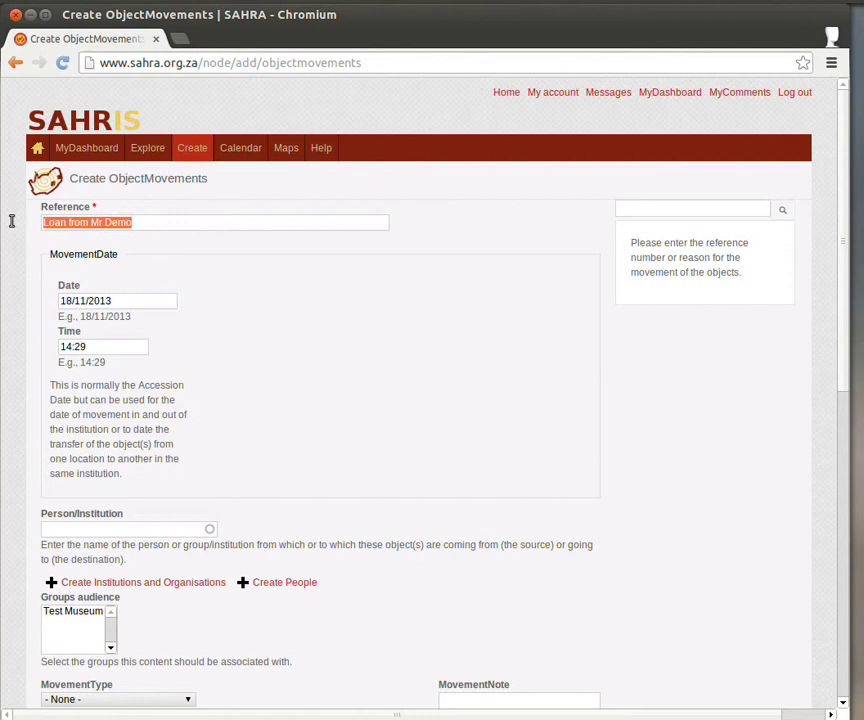
text(Setup of)
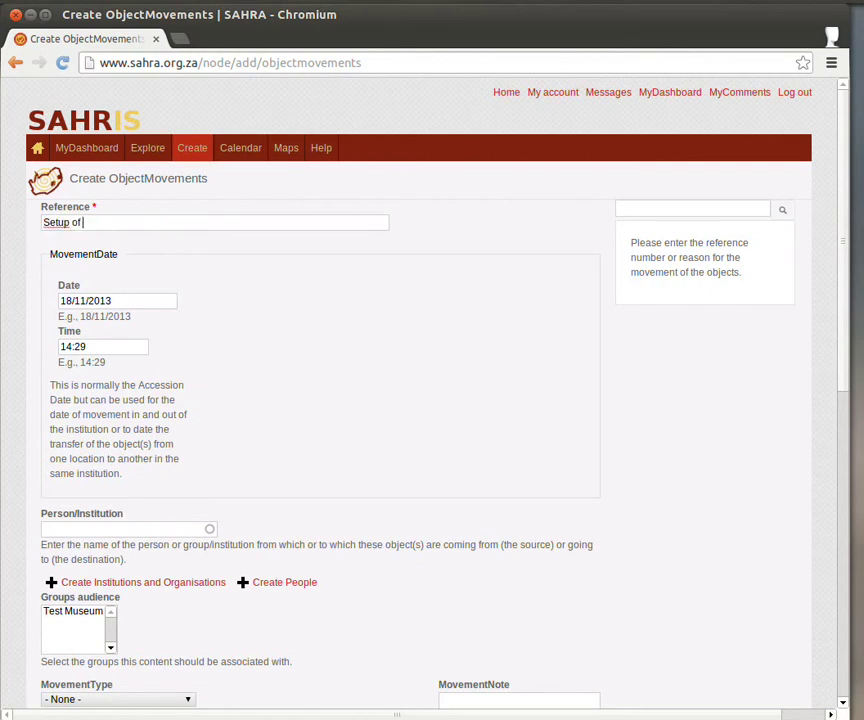
text( Test Museum obj)
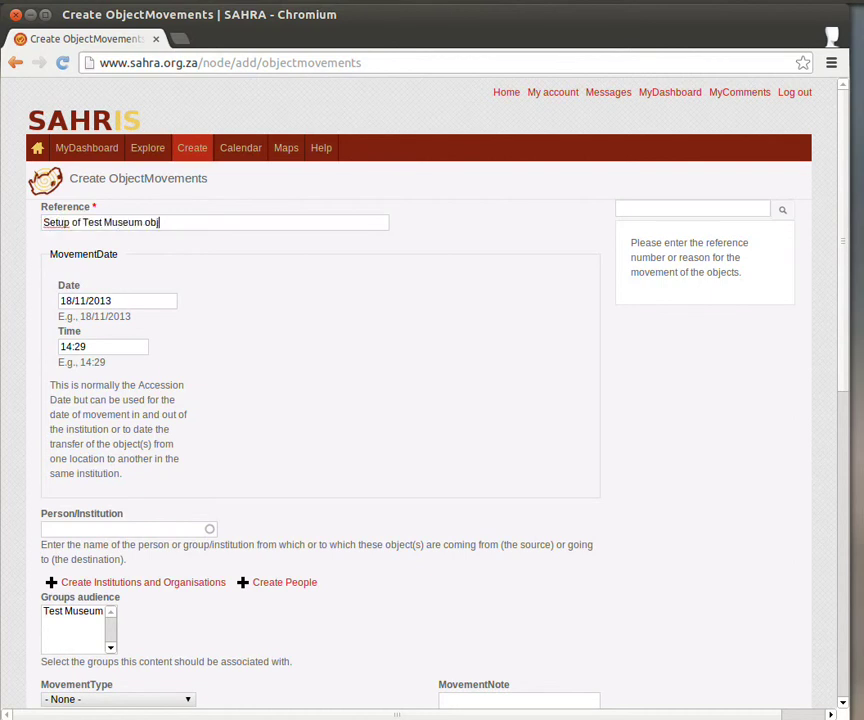
text(ects)
scroll(210, 460, down, 2)
- Fill Person/Institution with the demo contact's name and select Test Museum as the group audience
click(87, 441)
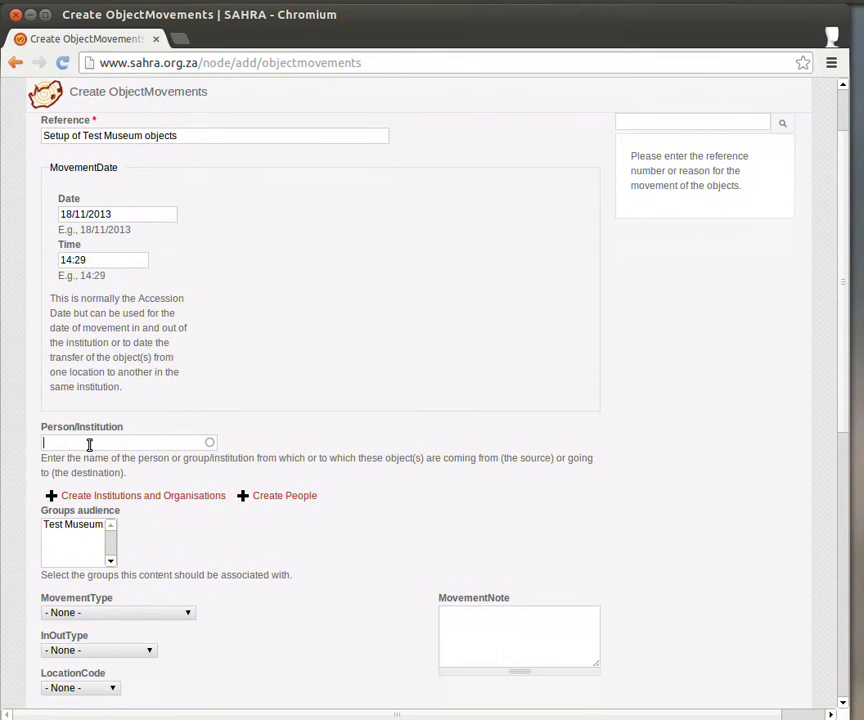
scroll(421, 392, down, 4)
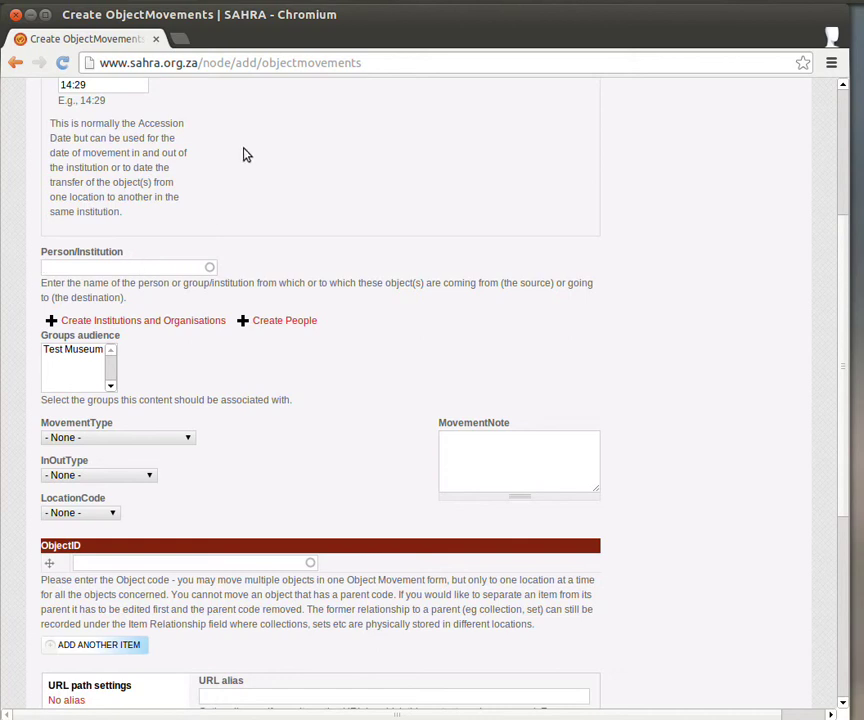
scroll(353, 351, up, 6)
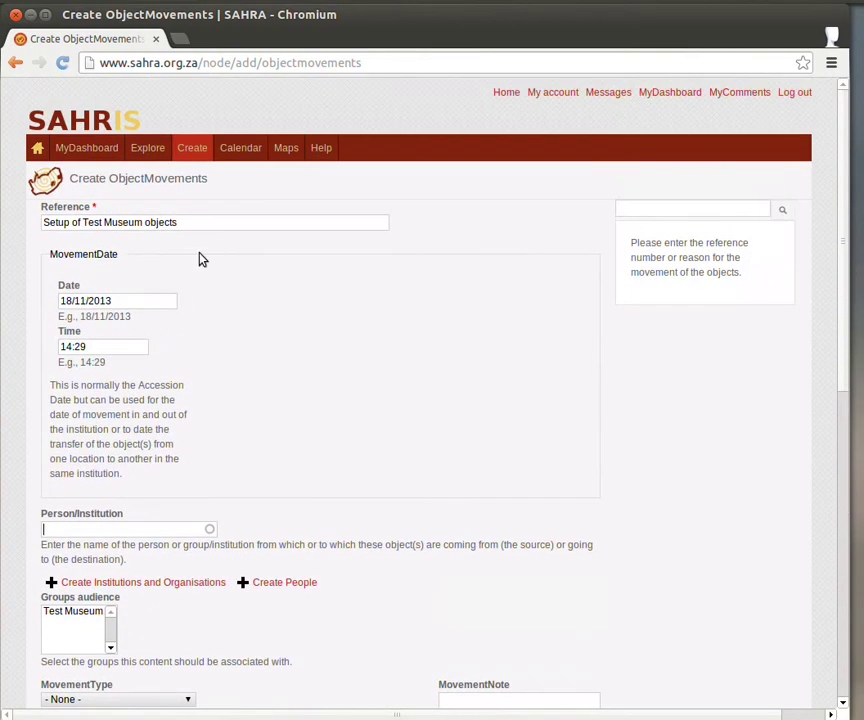
scroll(203, 256, down, 4)
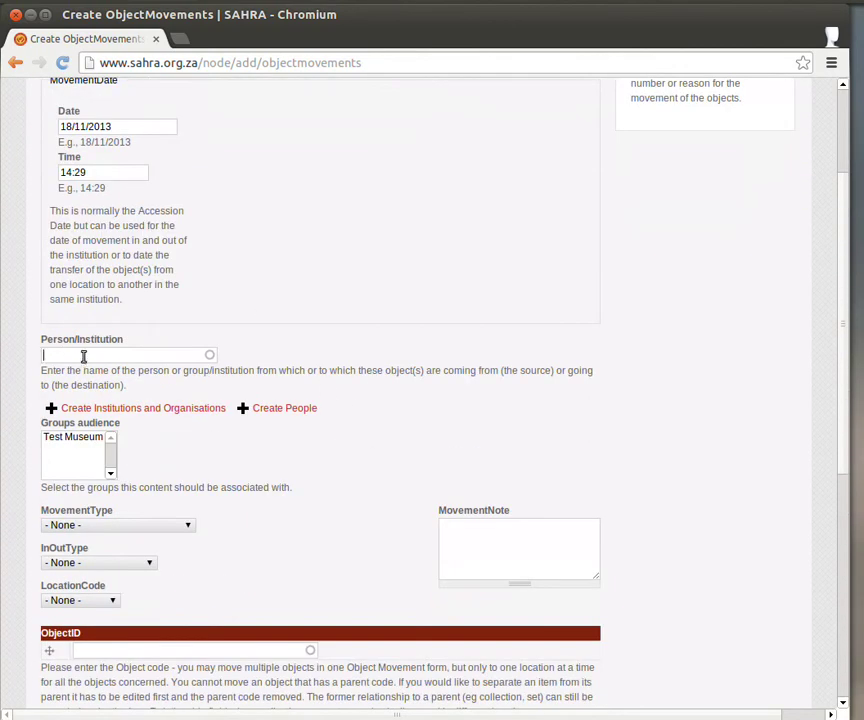
text(John demo)
click(112, 371)
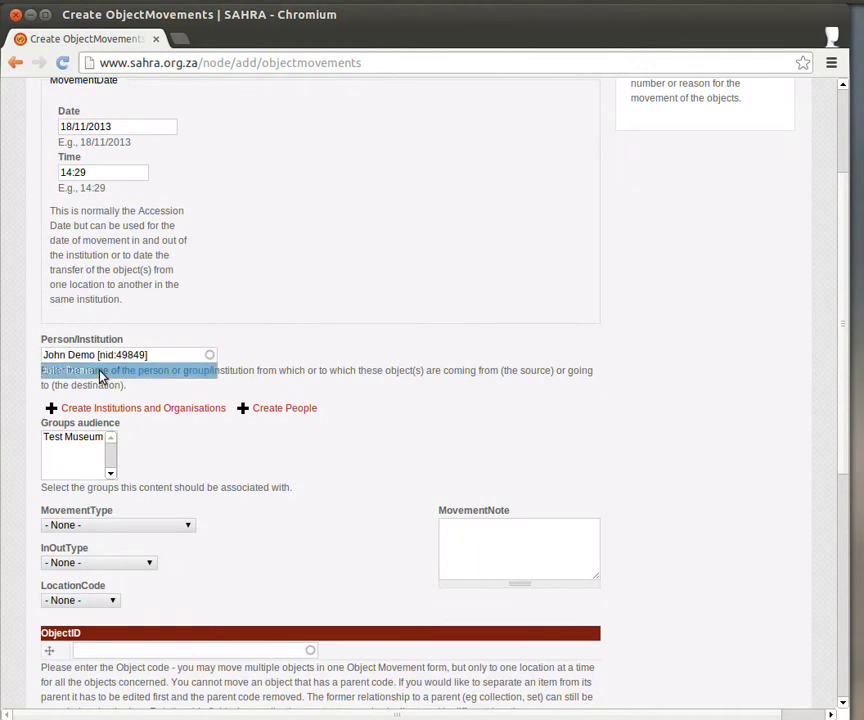
triple_click(197, 355)
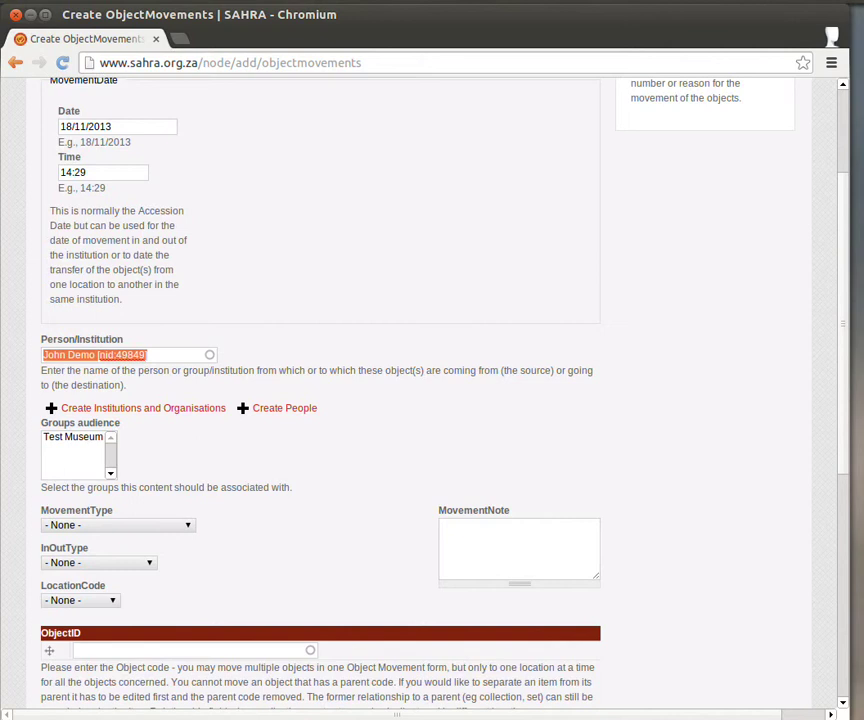
click(63, 444)
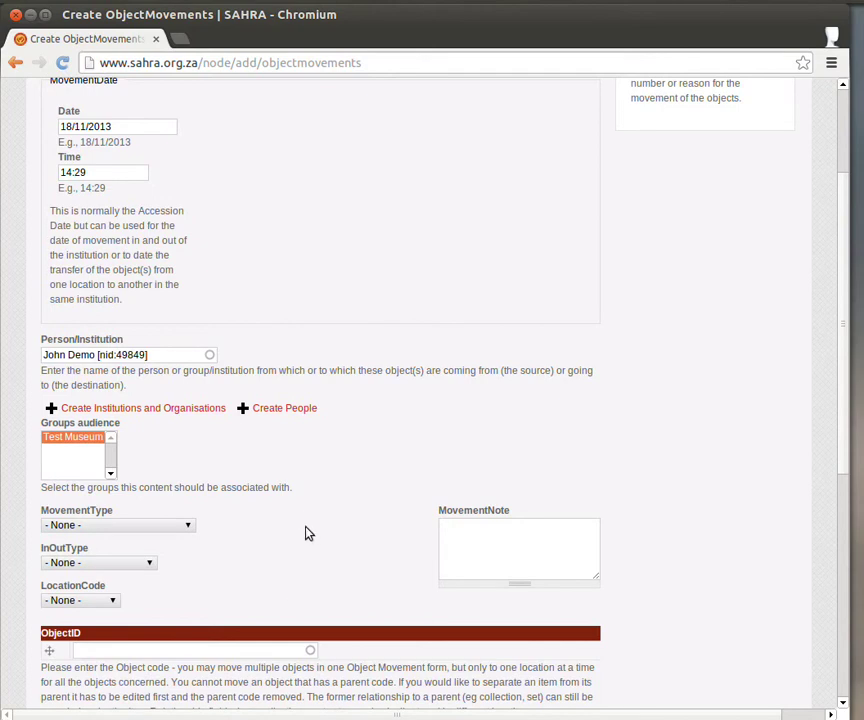
scroll(264, 519, down, 4)
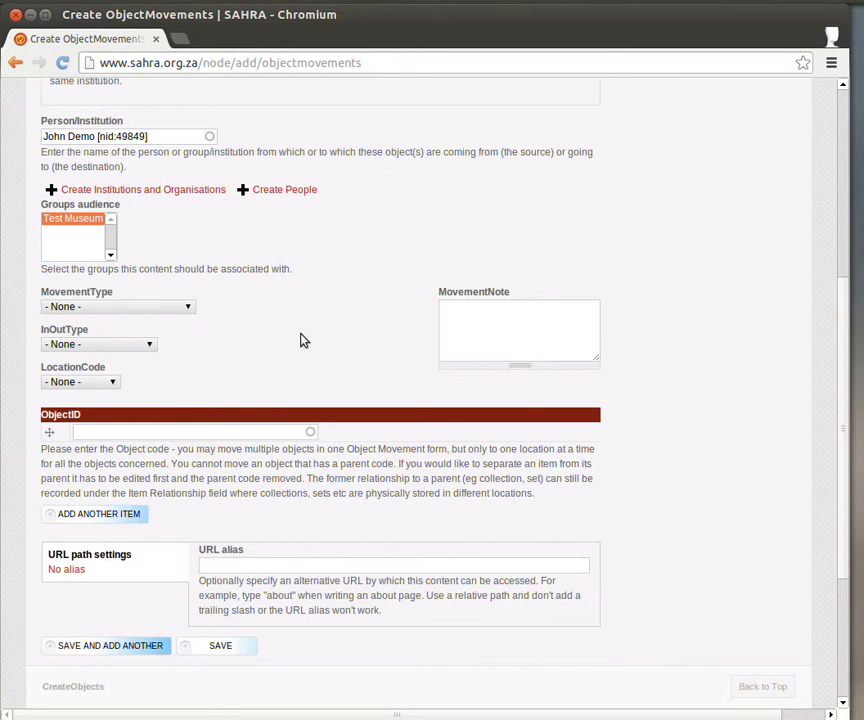
- Set MovementType to Setup, leave InOutType as None, and set LocationCode to TEST-OR001
click(94, 309)
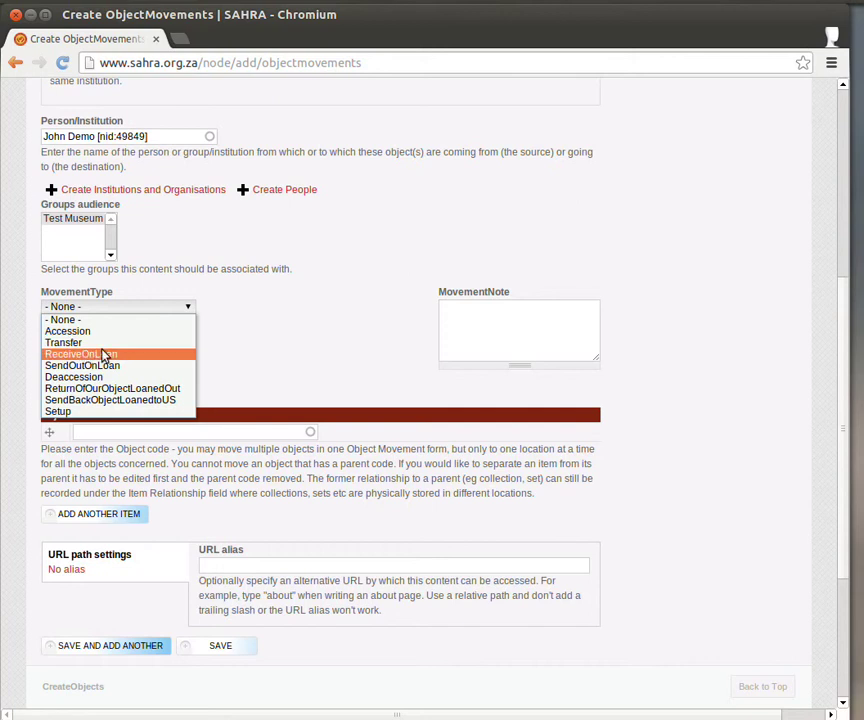
click(75, 416)
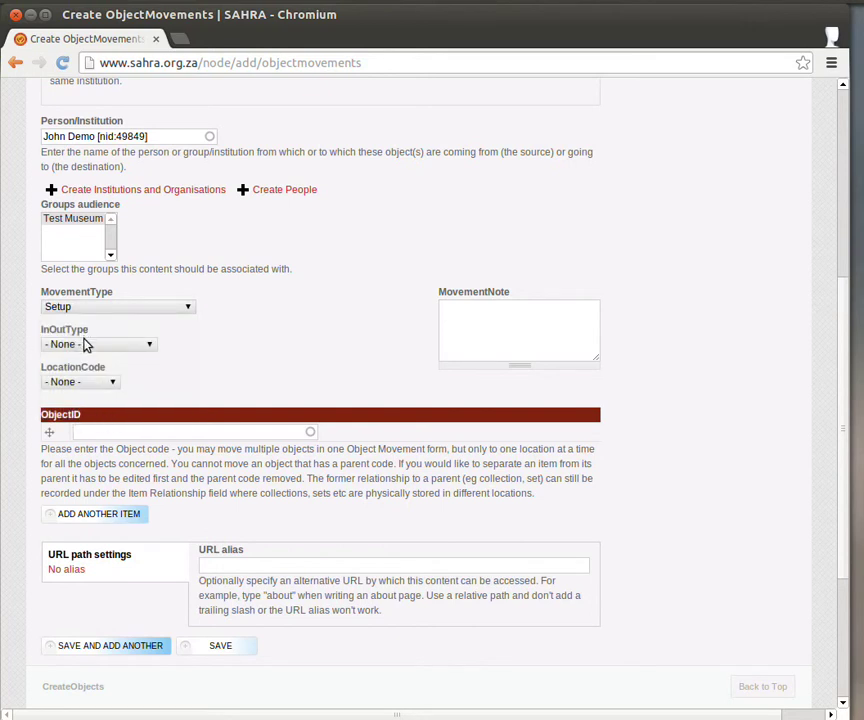
click(86, 344)
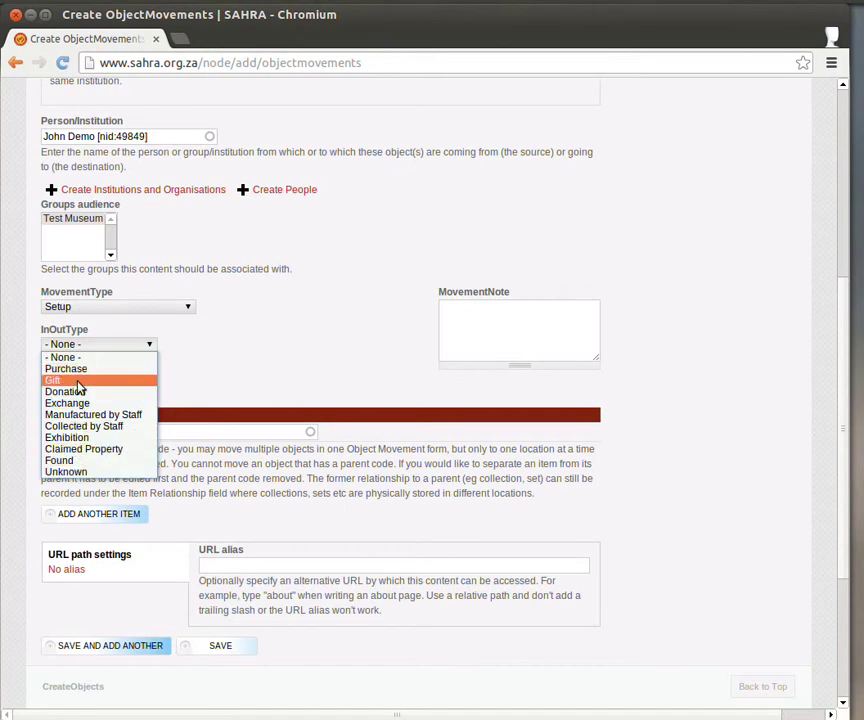
click(260, 378)
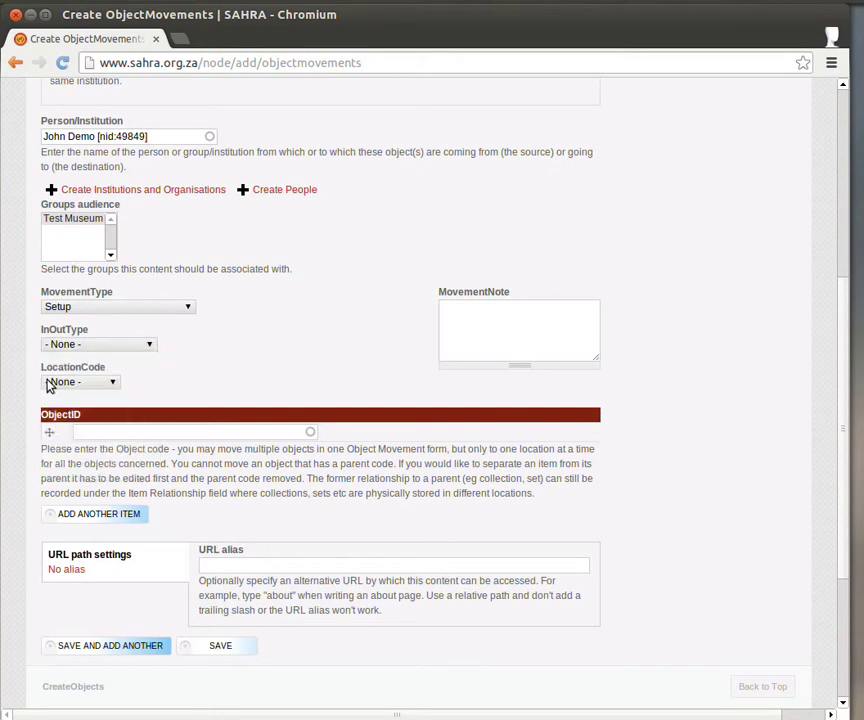
click(52, 382)
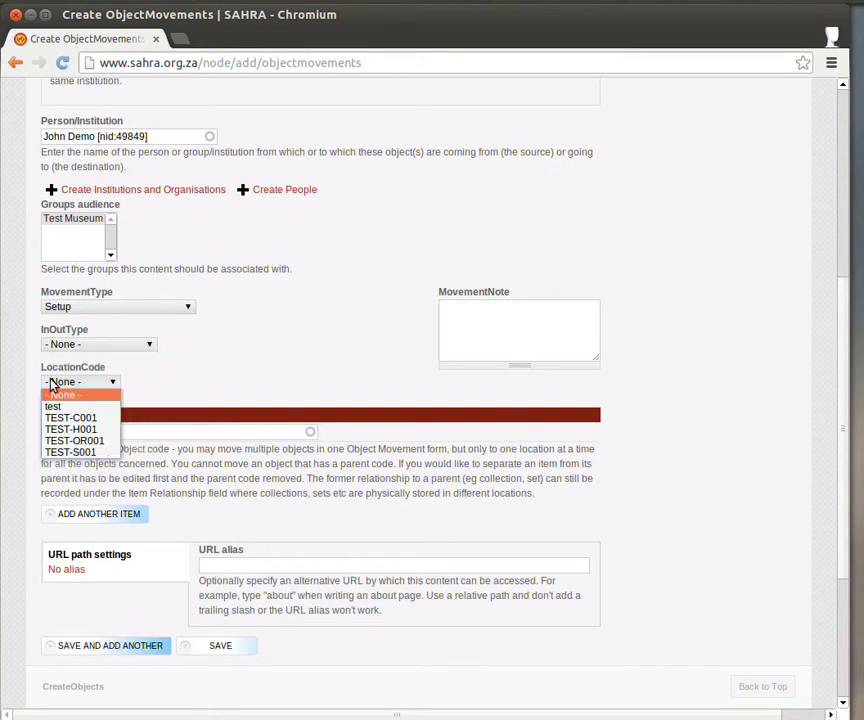
click(80, 441)
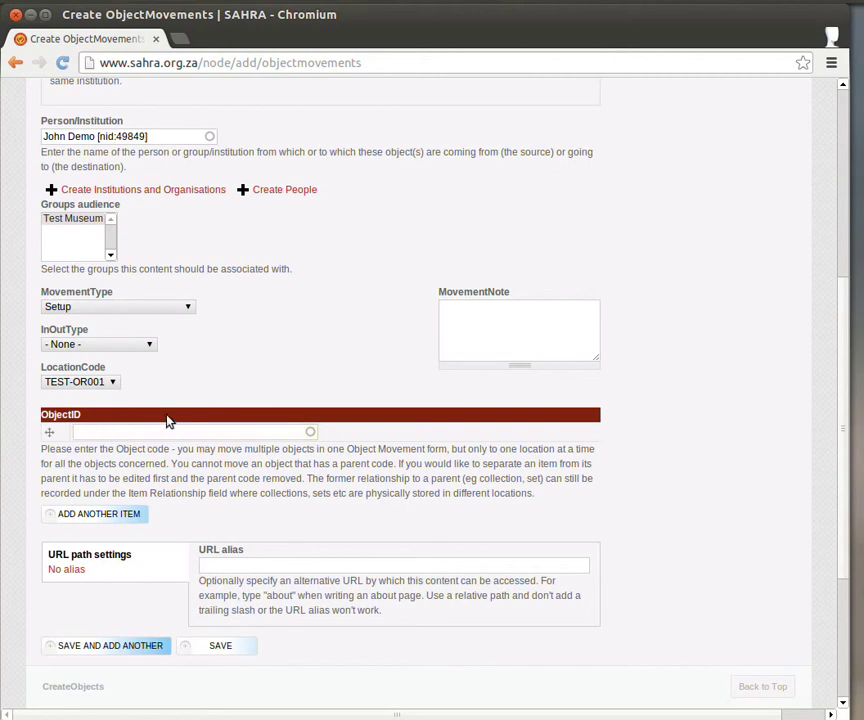
- Add object TM001 through the ObjectID suggestions and save, creating MovementID 1174
text(tm0)
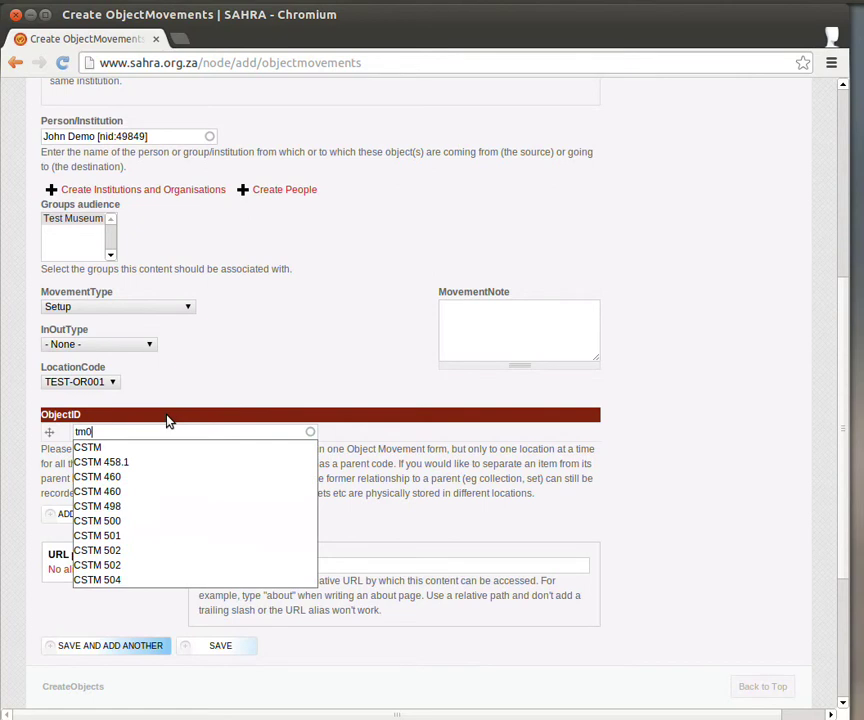
text(0)
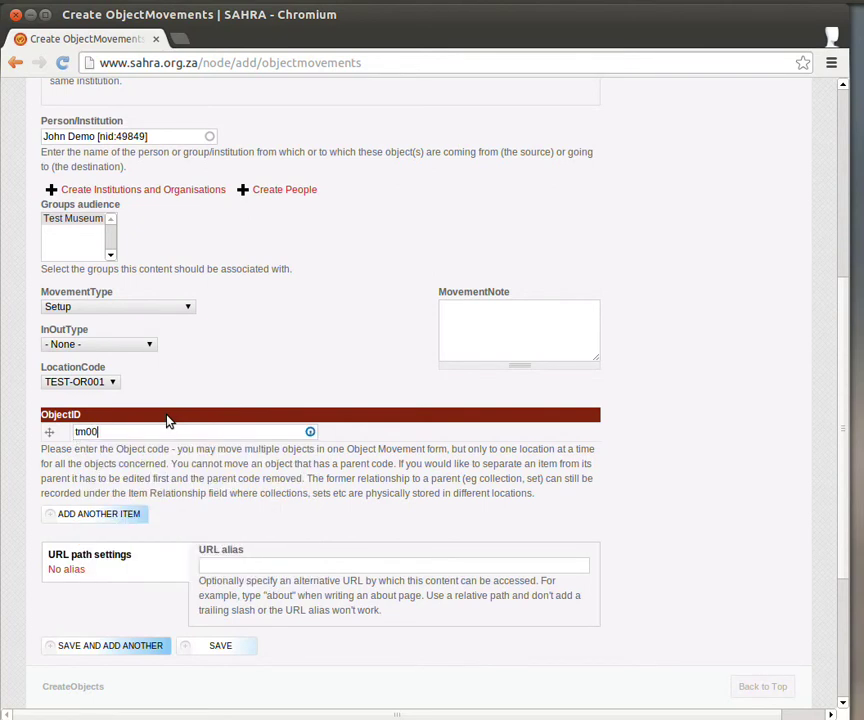
key(Down)
key(Return)
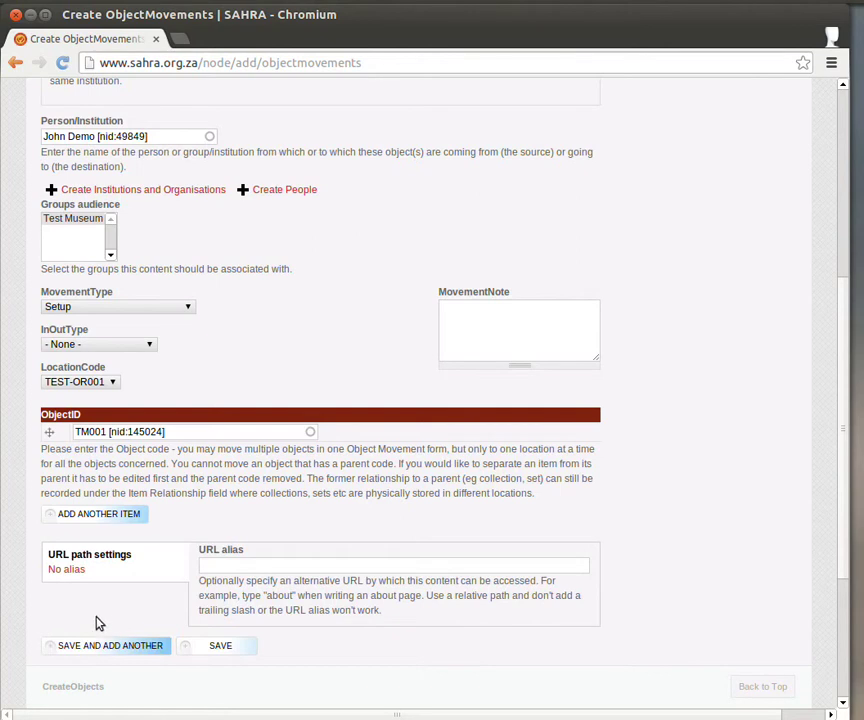
click(140, 645)
click(224, 648)
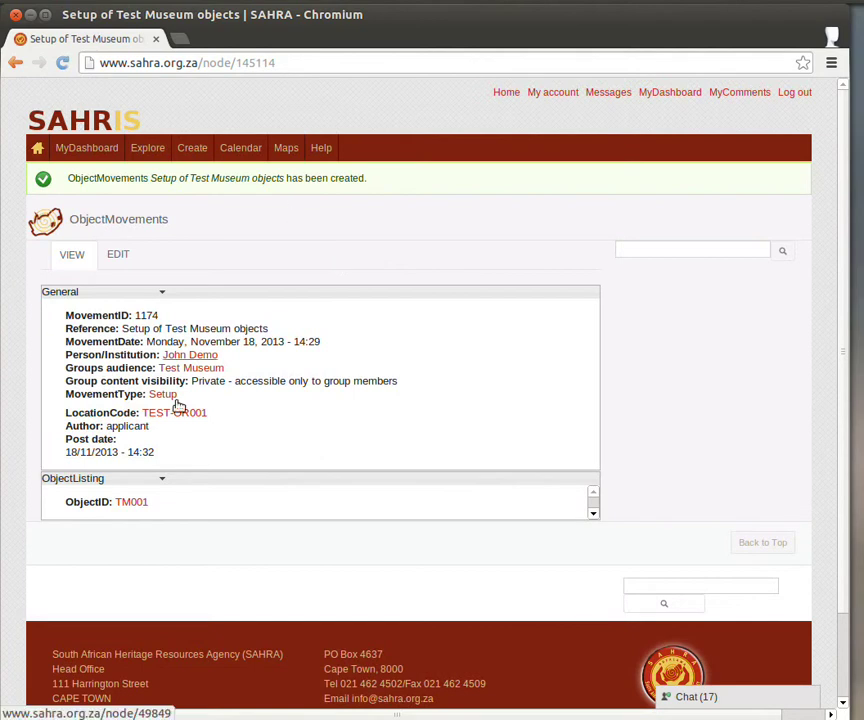
- Open the TEST-OR001 and TM001 links in new tabs, then close the TEST-OR001 tab
right_click(174, 419)
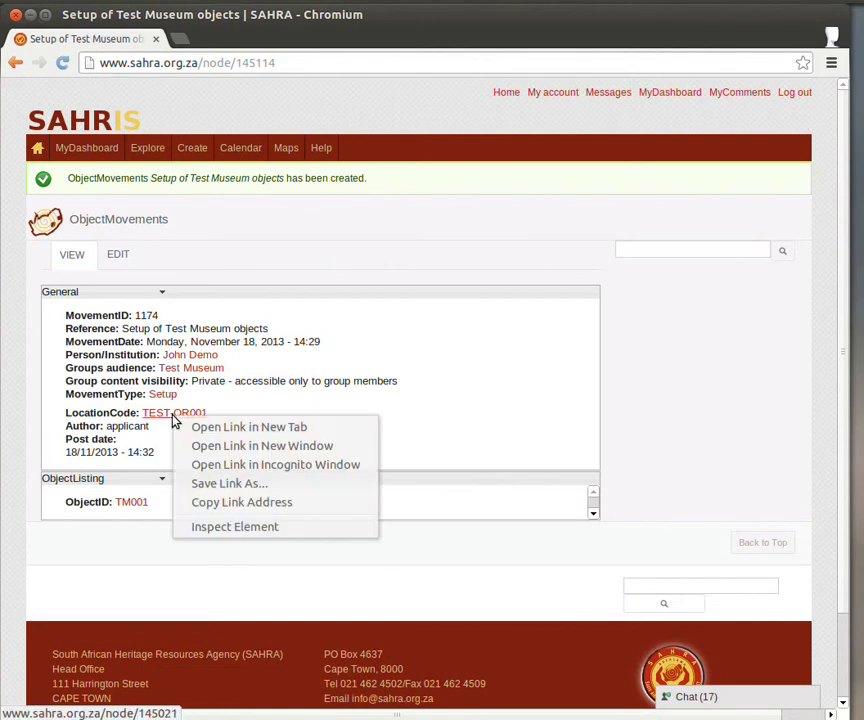
click(235, 428)
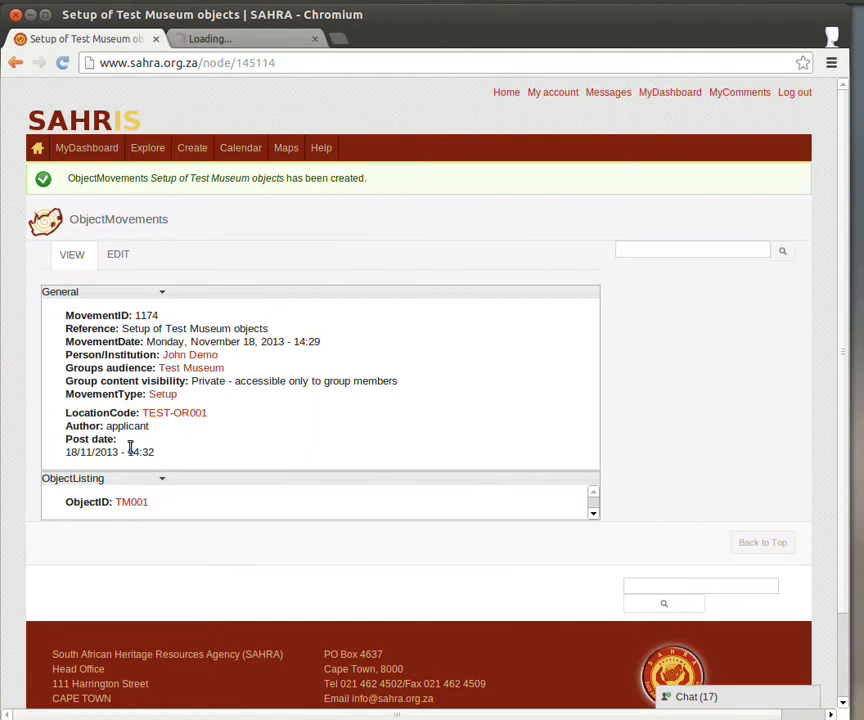
right_click(135, 505)
click(165, 518)
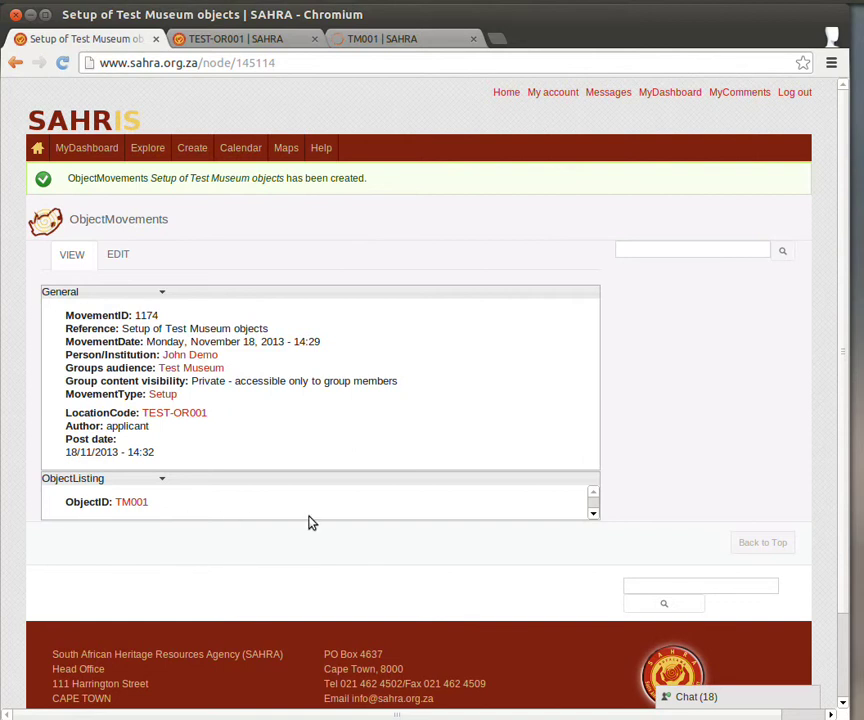
click(314, 38)
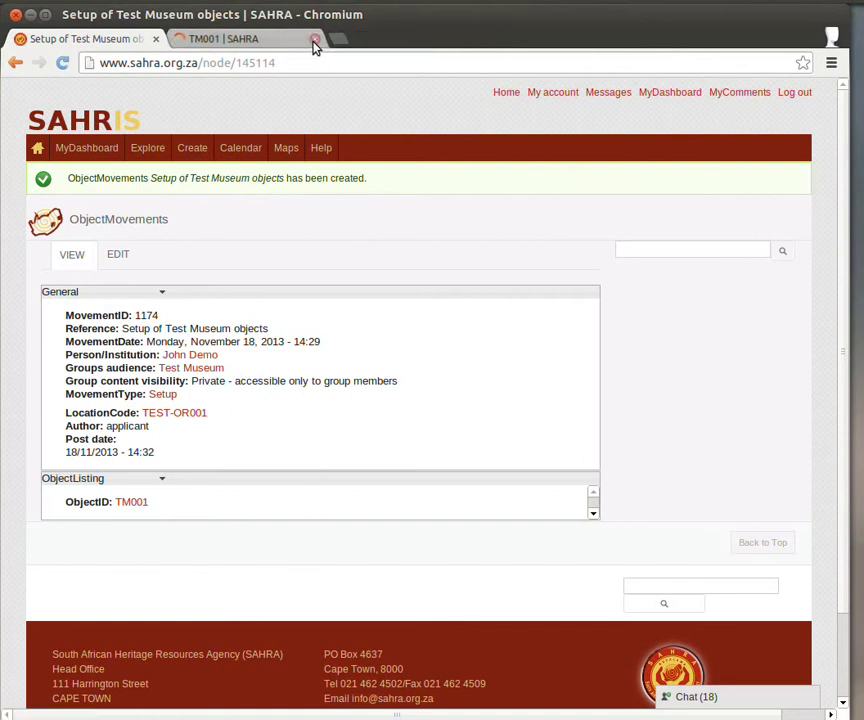
- Open location TEST-OR001 (Open Room 001) from TM001's tracker in a new tab, then return to TM001
click(238, 37)
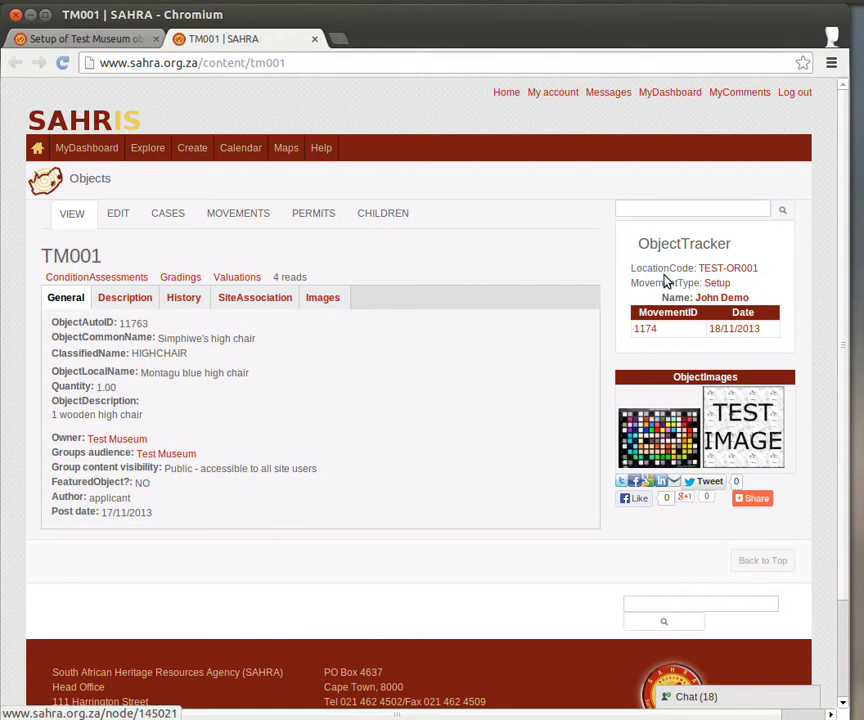
right_click(748, 272)
click(762, 285)
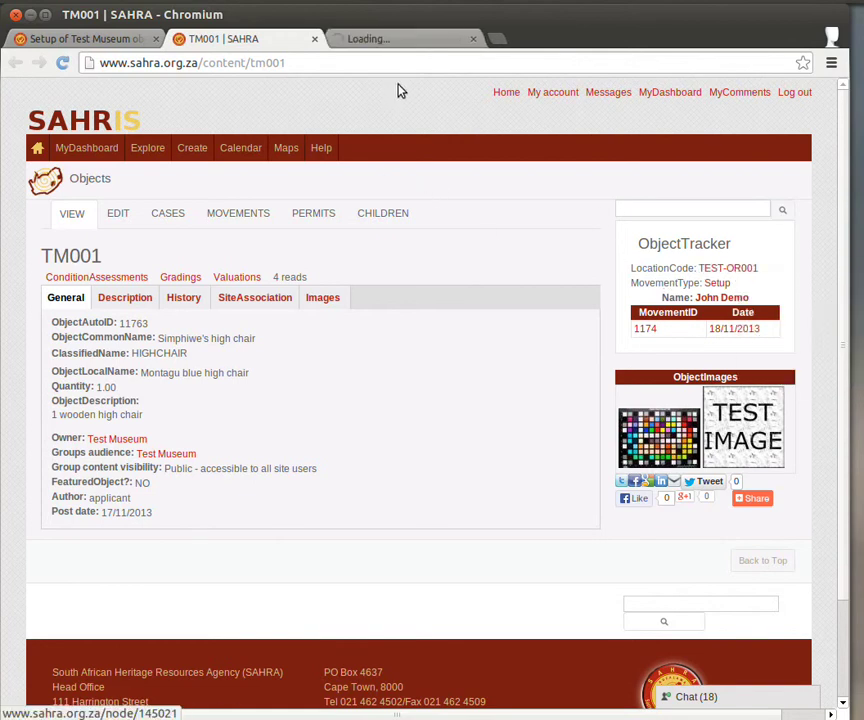
click(405, 38)
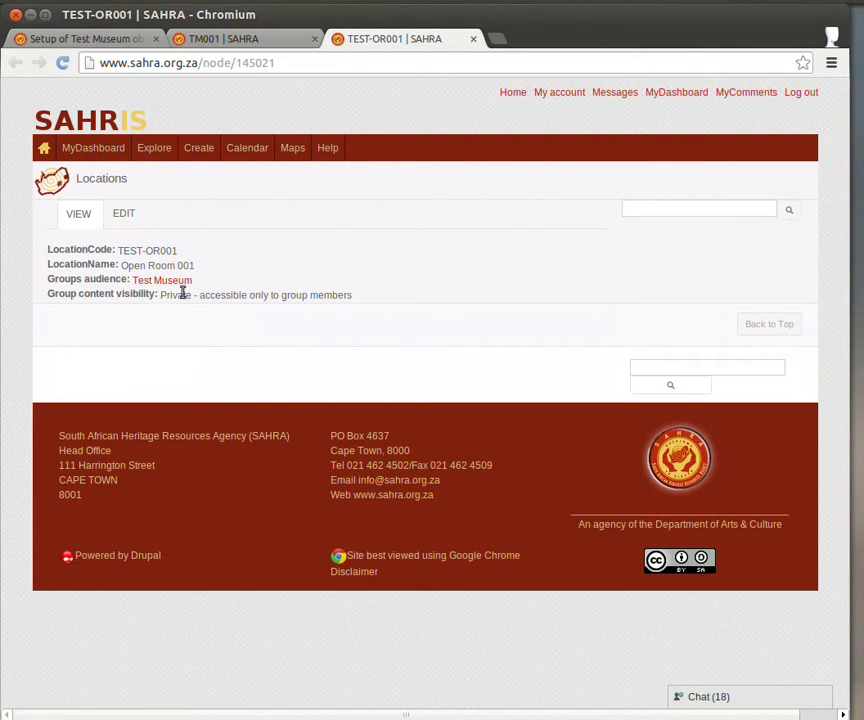
click(230, 36)
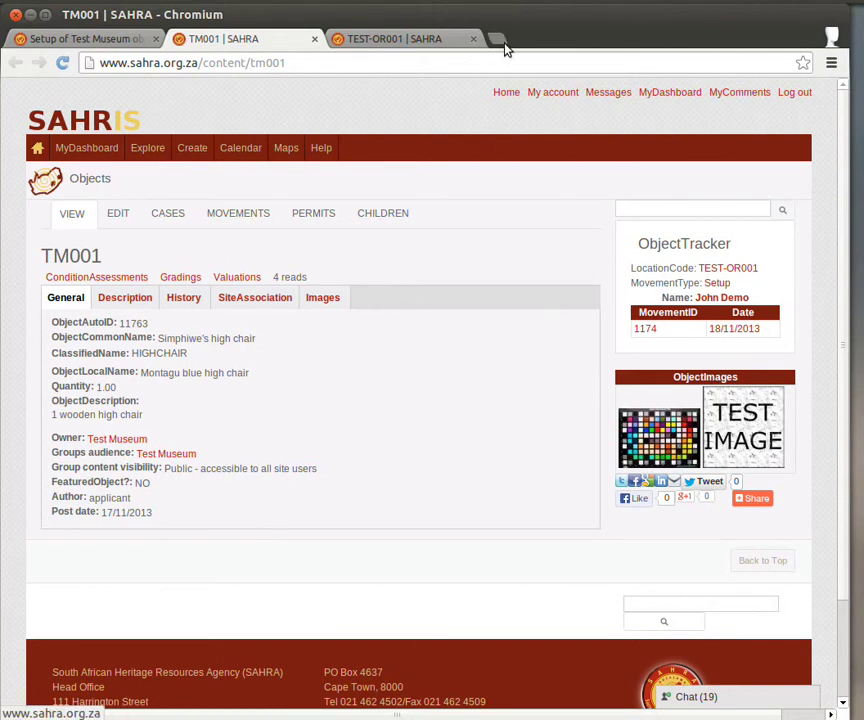
- Open Chromium settings and go to the Users section
click(831, 62)
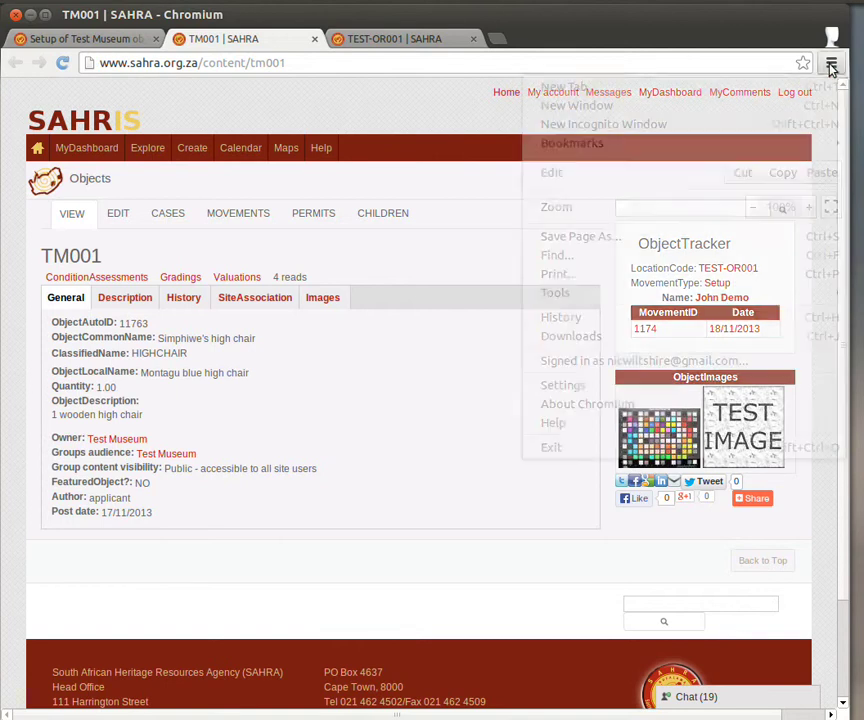
click(603, 362)
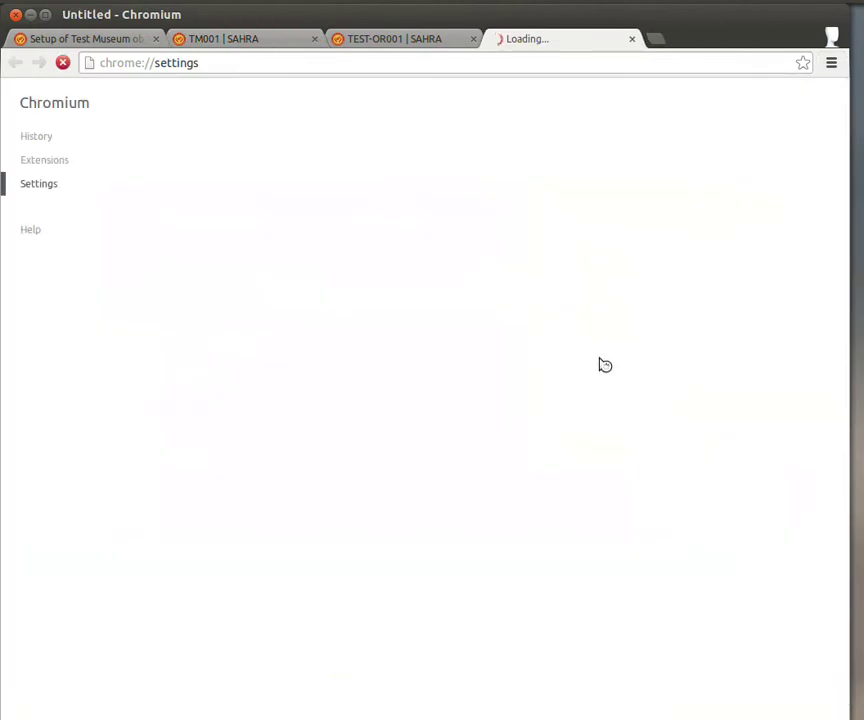
click(295, 620)
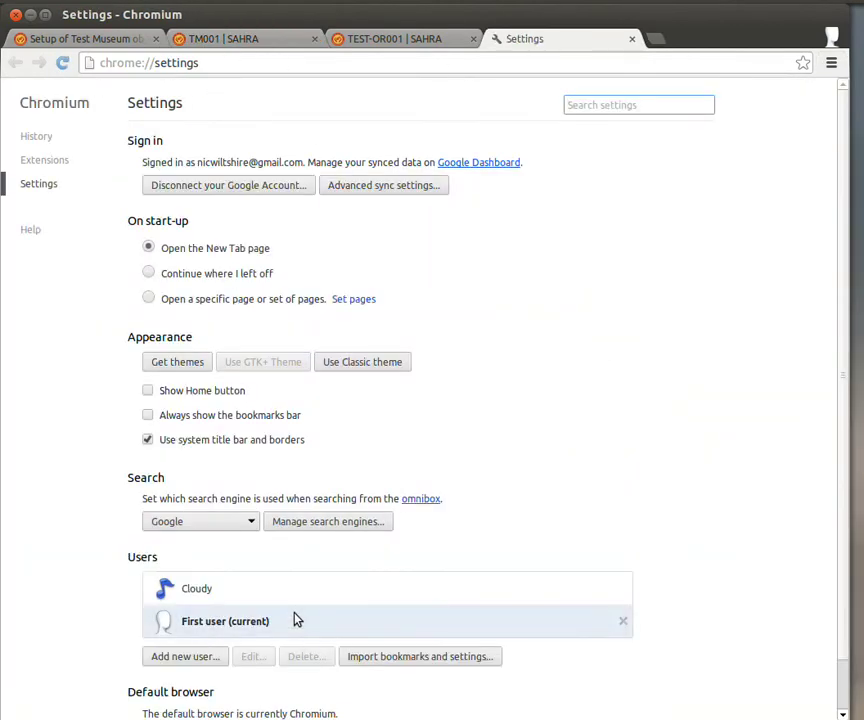
click(204, 590)
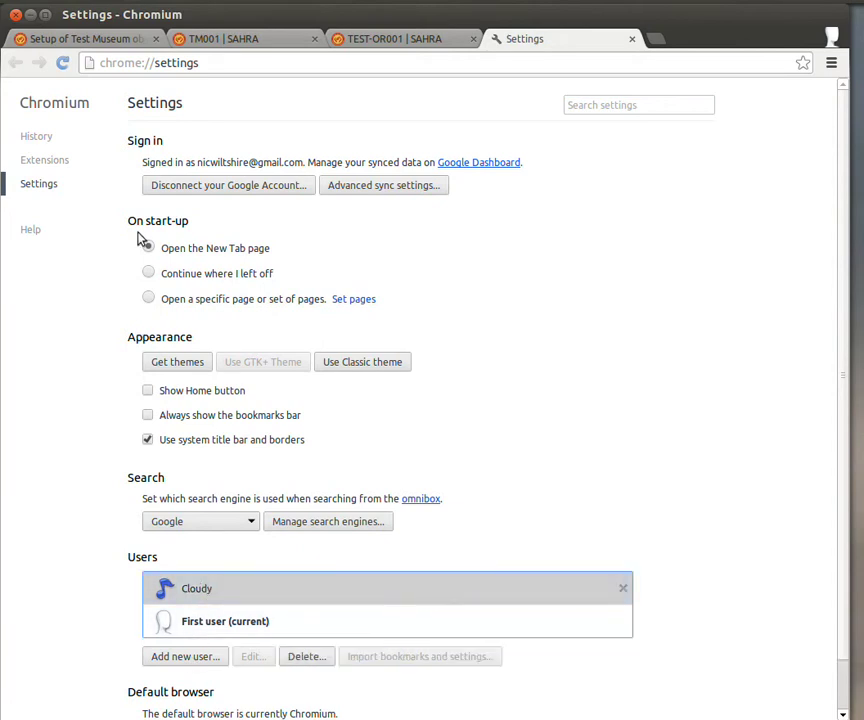
- Start adding a new browser user with the green avatar, after cancelling a first attempt
click(186, 655)
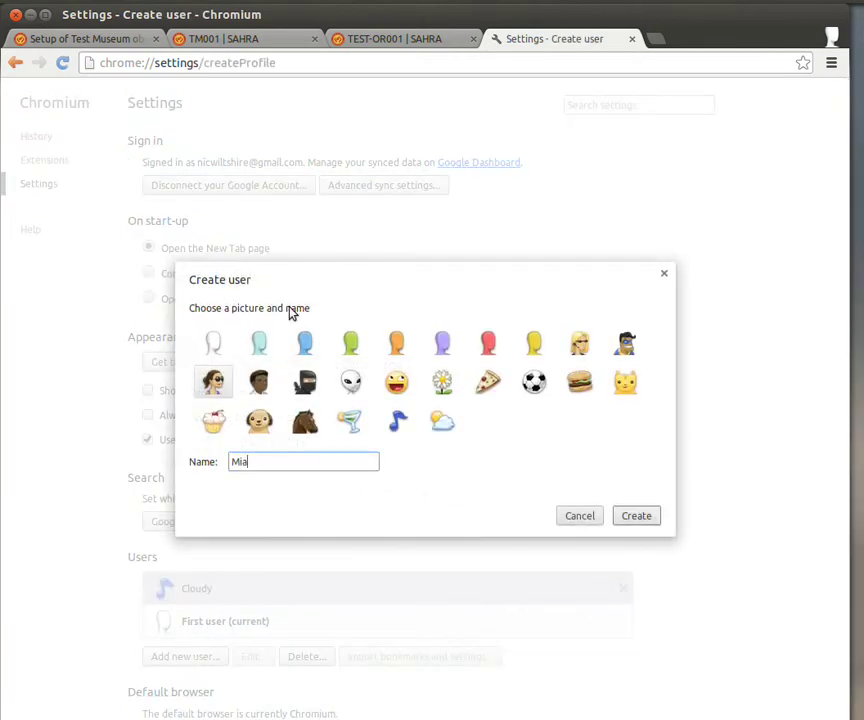
click(578, 515)
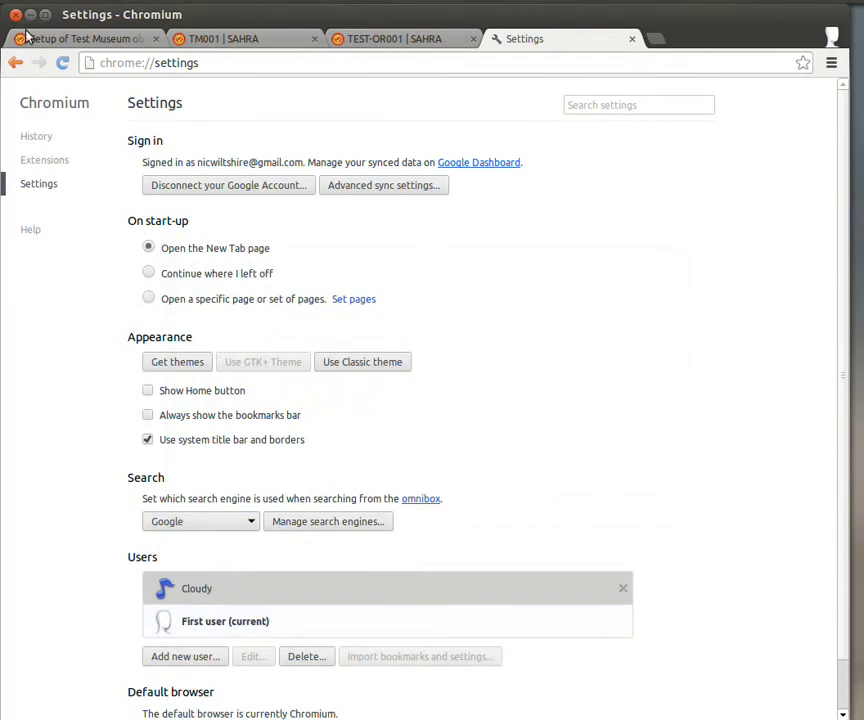
click(216, 662)
click(349, 344)
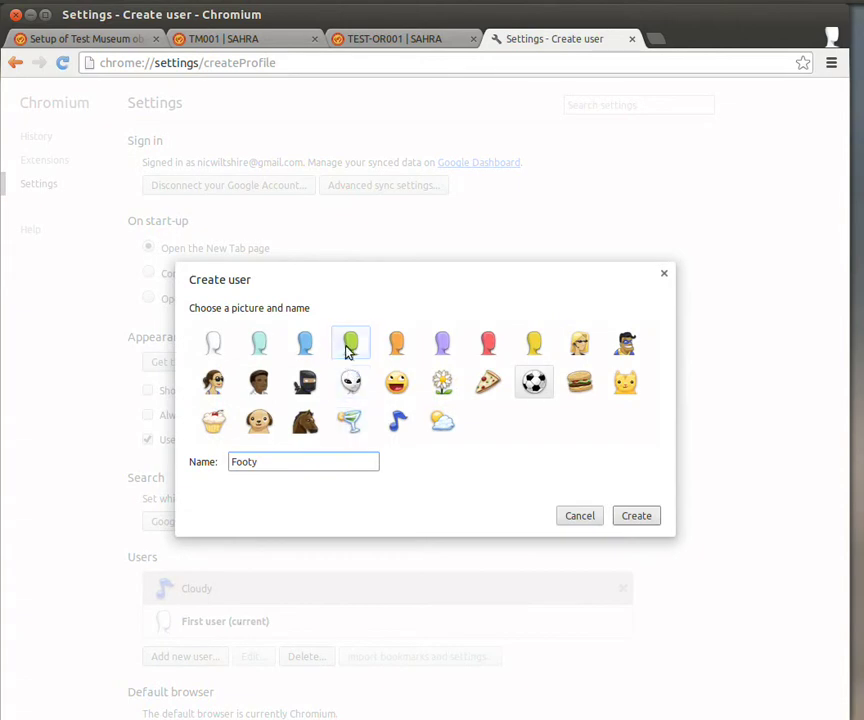
click(620, 515)
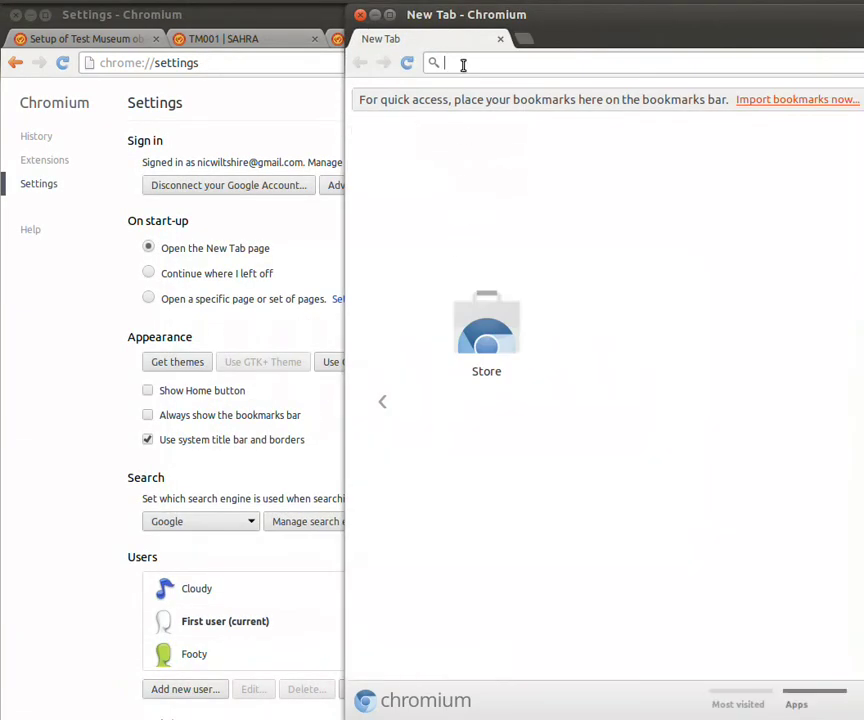
drag(561, 23, 278, 18)
text(www.sa)
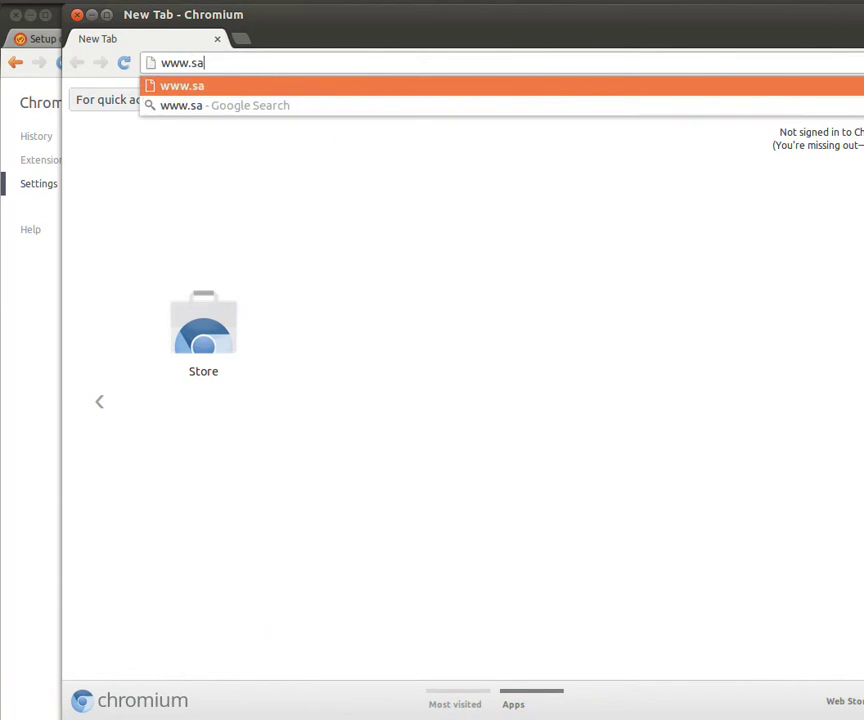
text(hra.or)
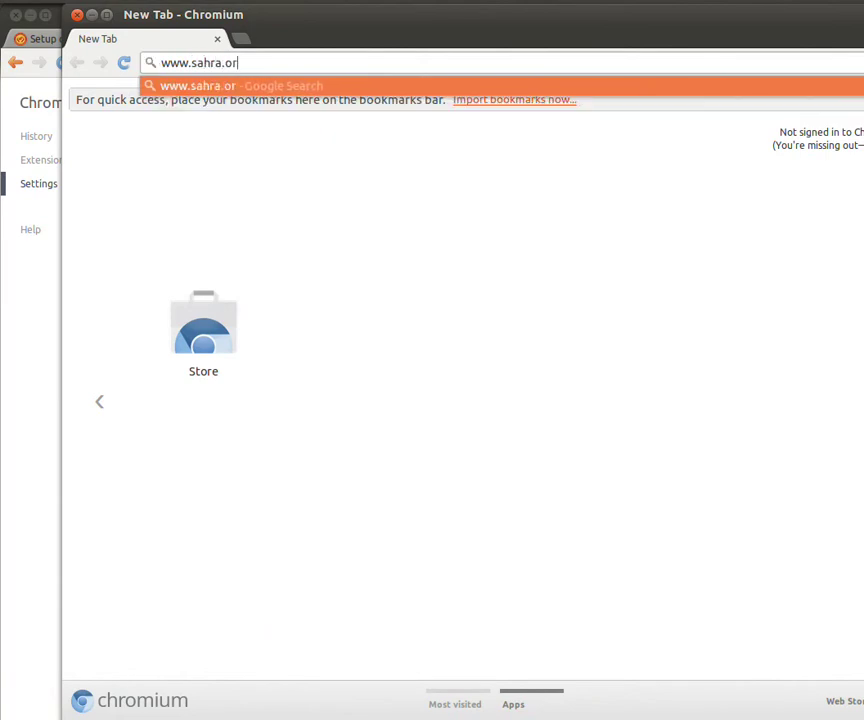
text(g.za)
key(Return)
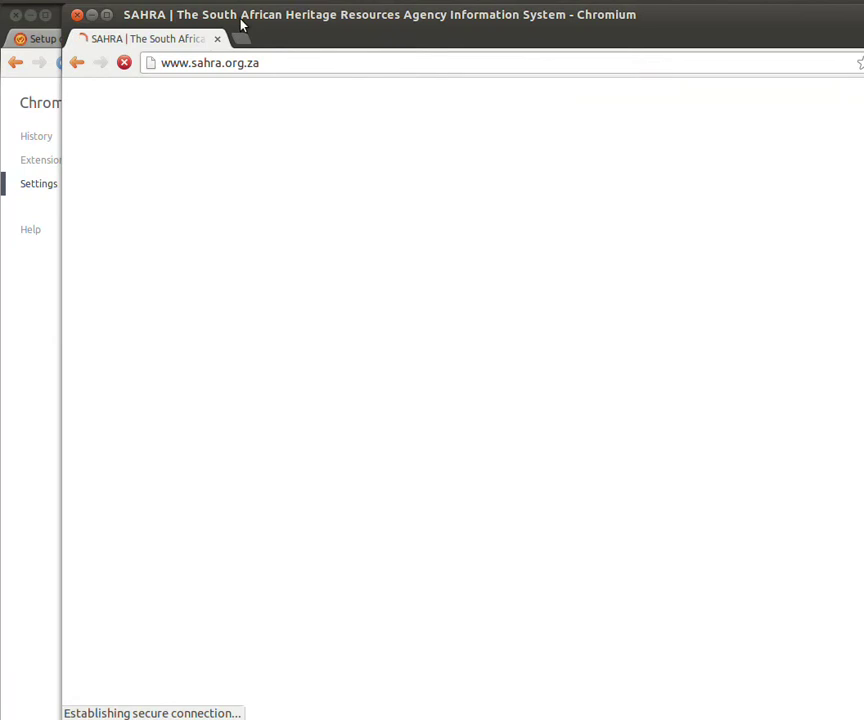
- Bring the SAHRA window to the front from the open-windows overview
drag(241, 23, 181, 18)
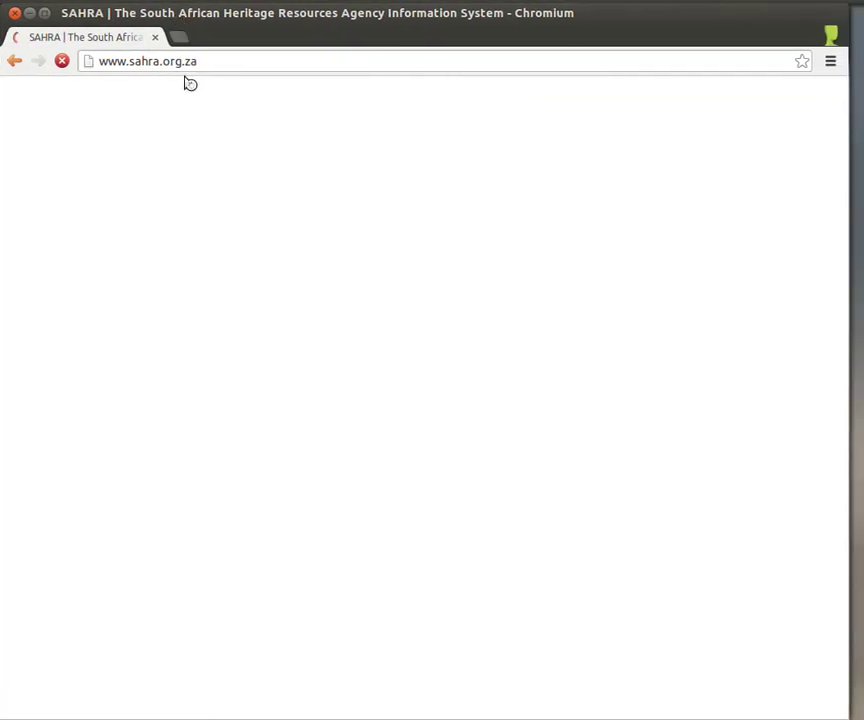
key(alt+Tab)
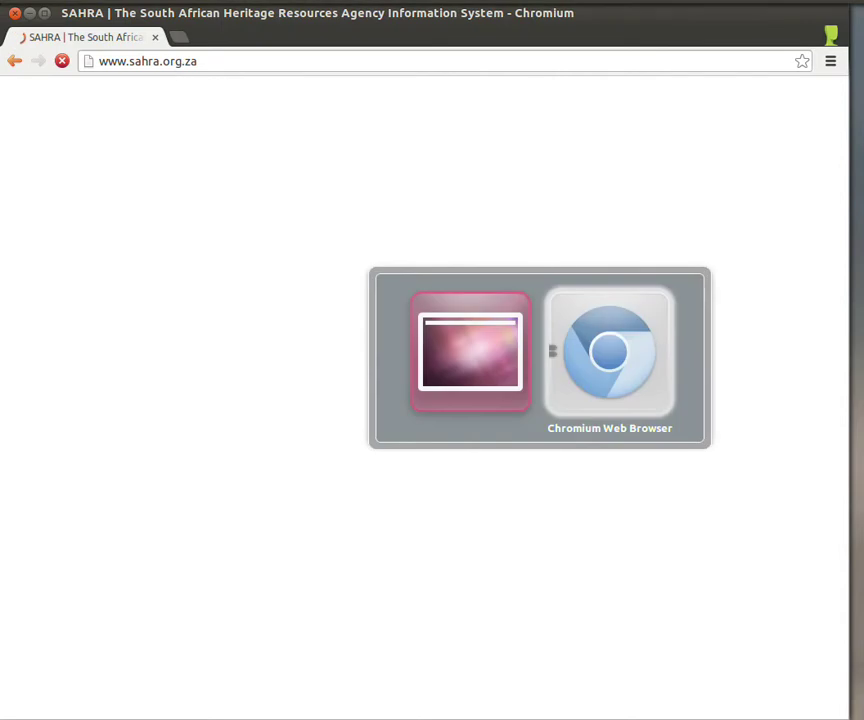
click(0, 367)
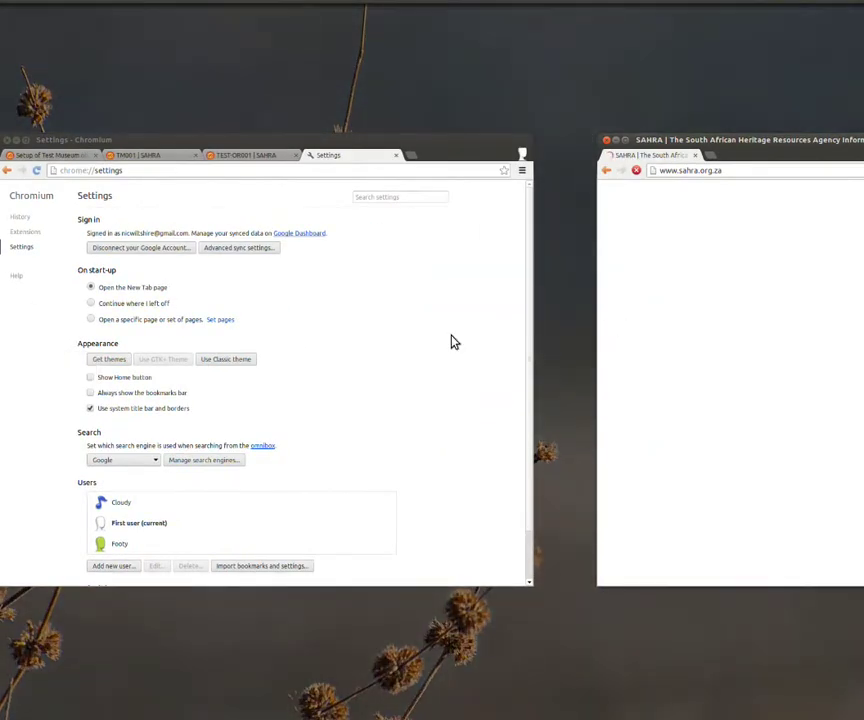
click(674, 320)
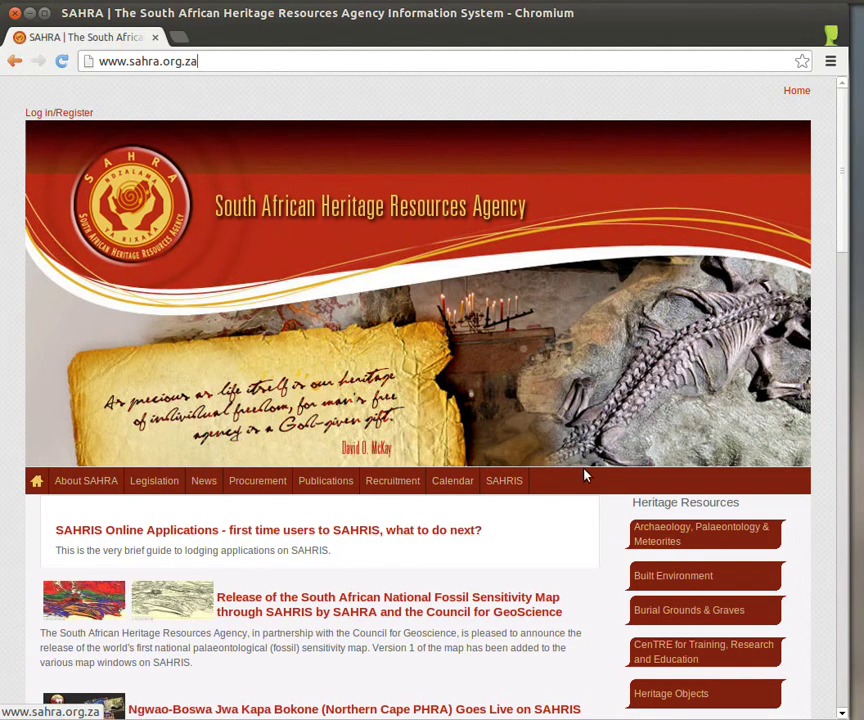
- Go to SAHRIS, search for 'tm0001', and open the TM001 object result
click(506, 480)
click(640, 222)
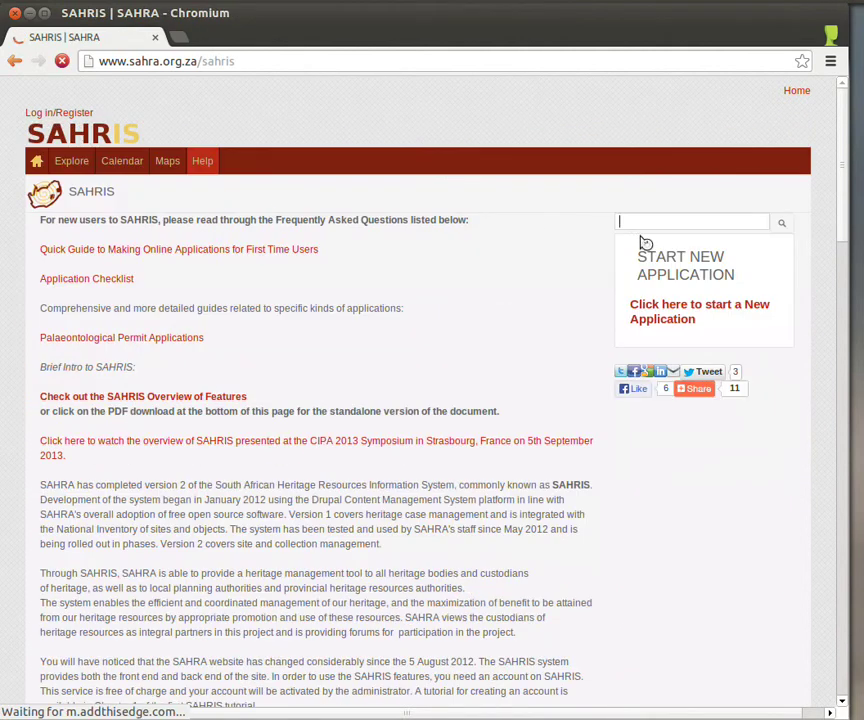
text(tm0001)
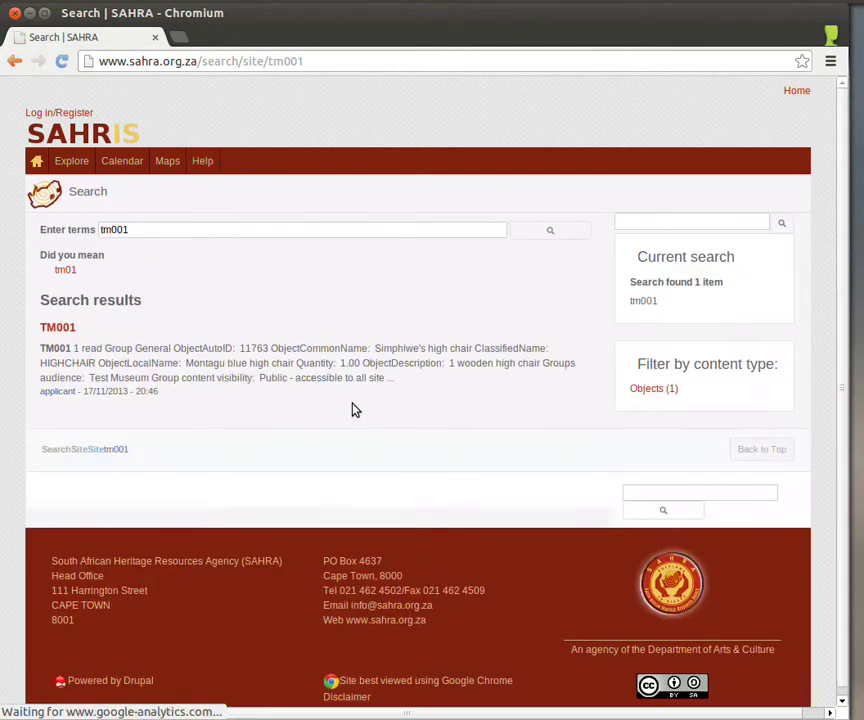
click(70, 331)
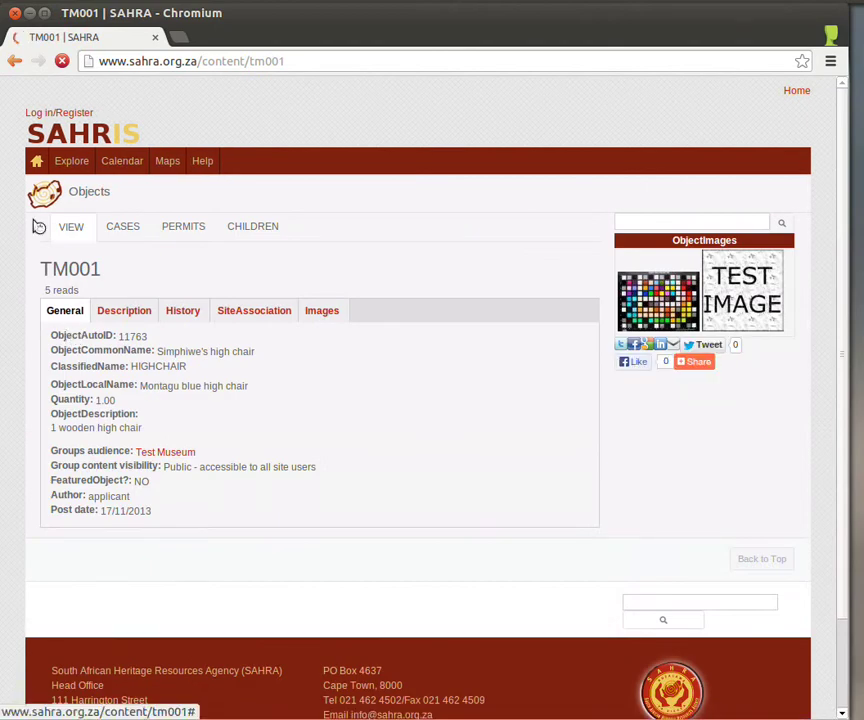
- Highlight TM001's public visibility text, then clear the selection
mouse_move(71, 162)
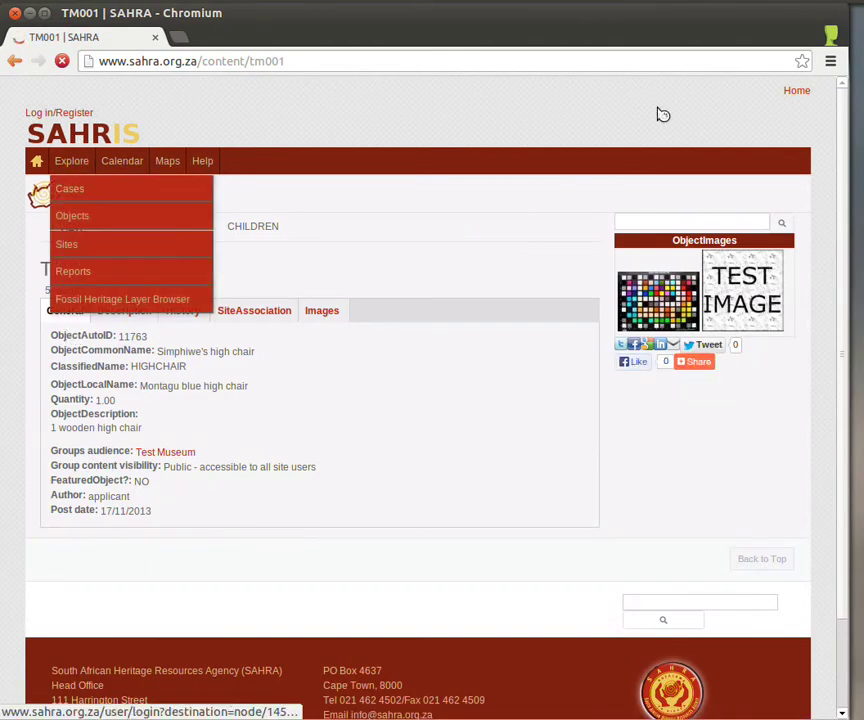
drag(165, 467, 345, 465)
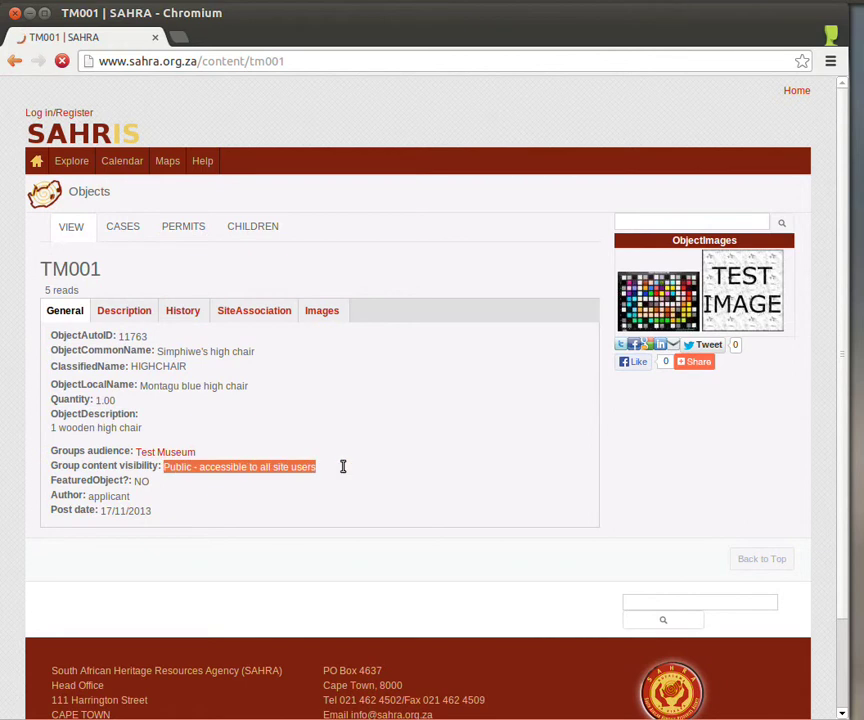
click(226, 467)
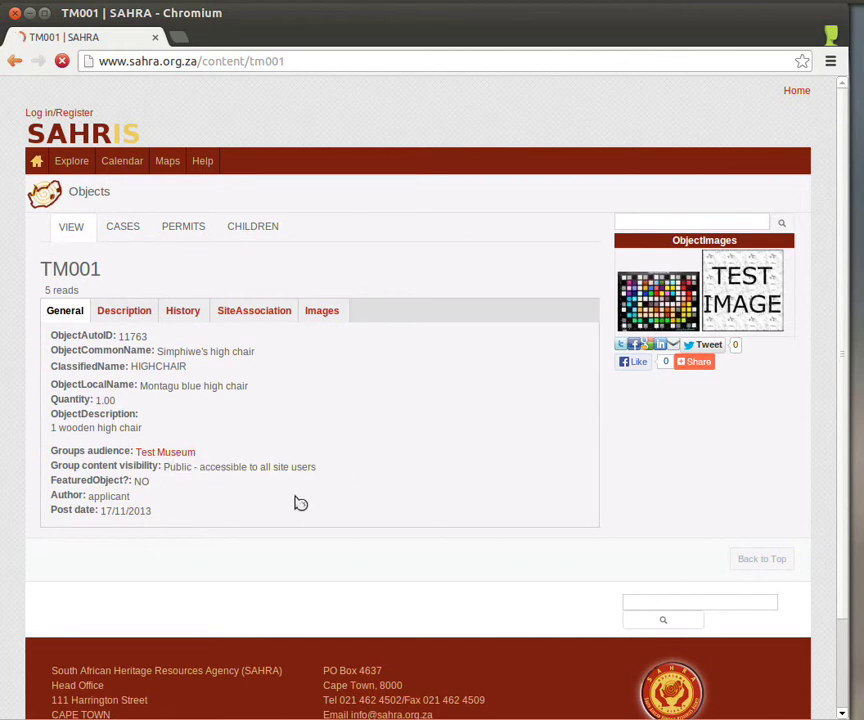